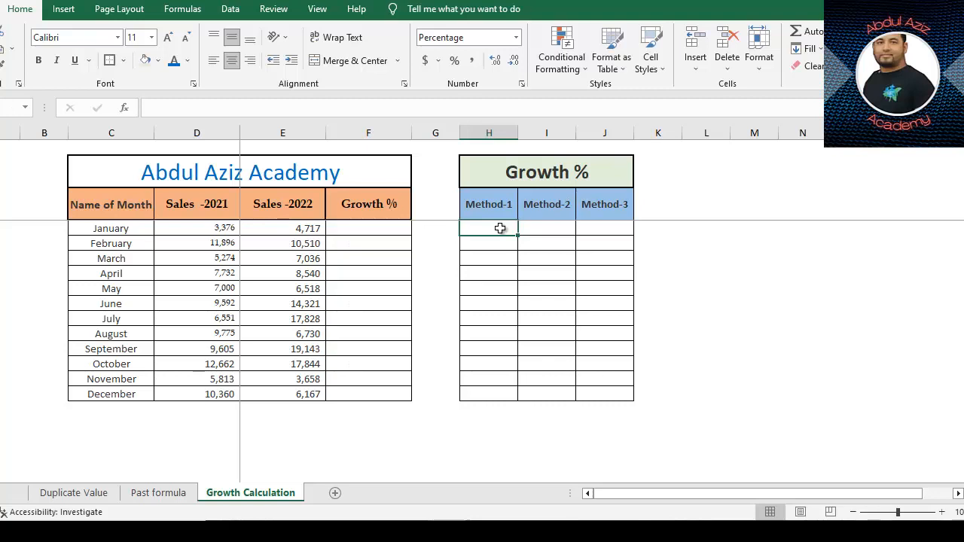
# Enter the formula =(E4-D4)/D4 in H4 for January's Method-1 growth.
pyautogui.write('=')
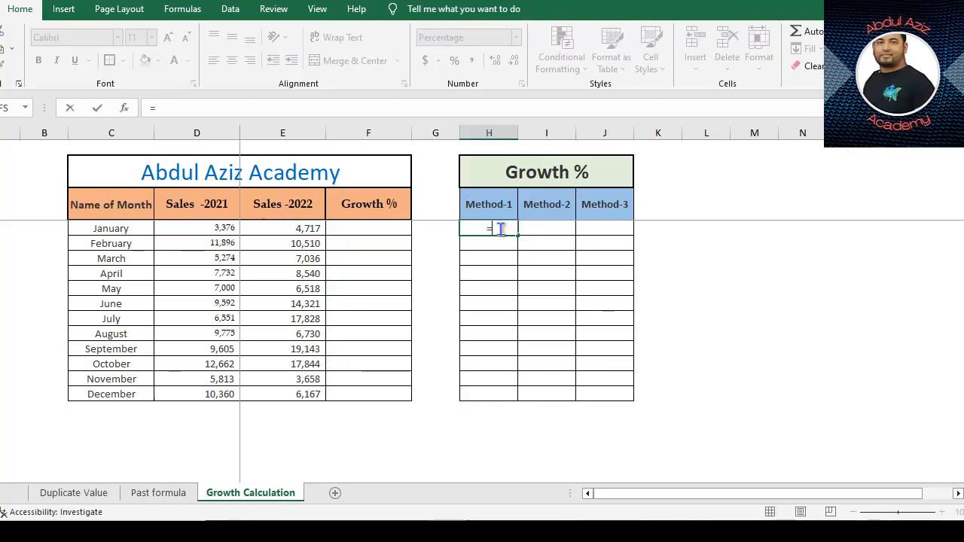
pyautogui.write('(')
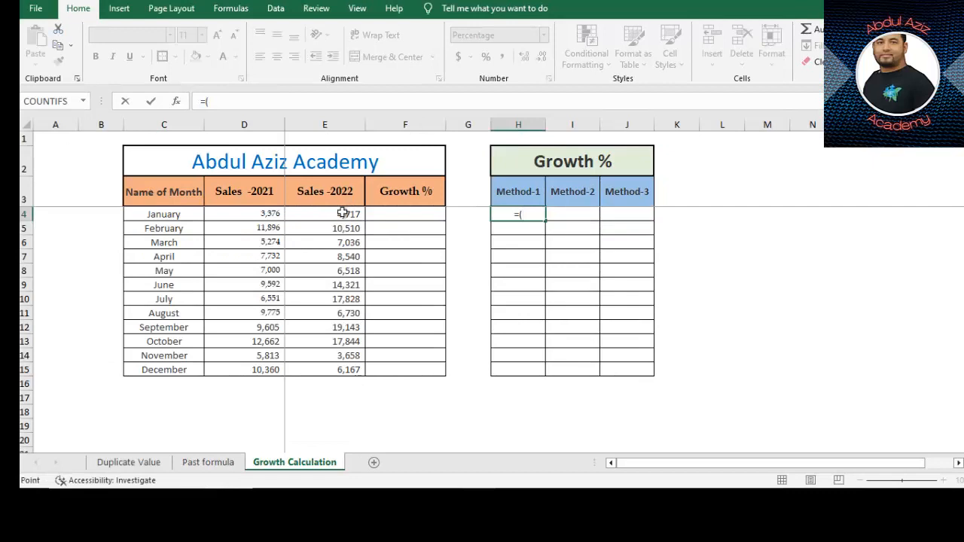
pyautogui.click(343, 213)
pyautogui.write('-')
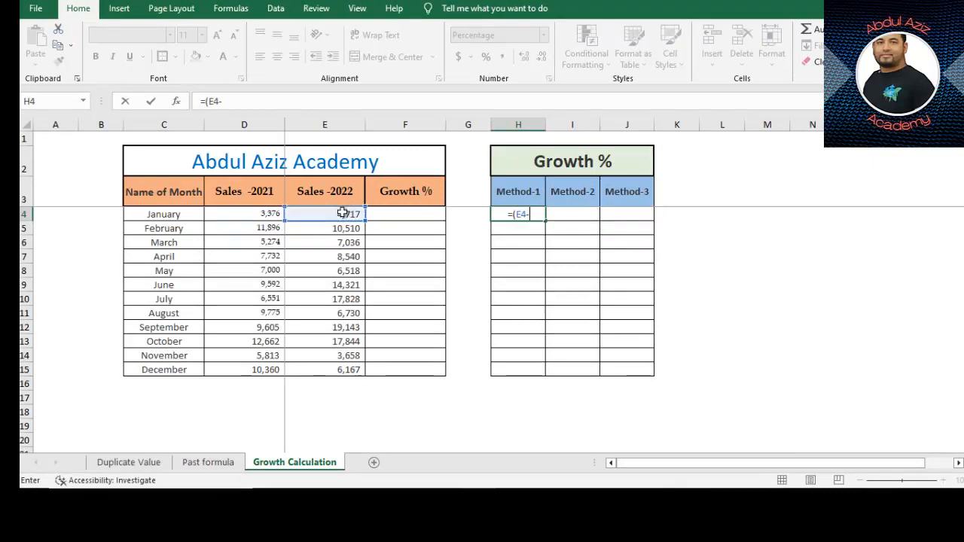
pyautogui.click(271, 215)
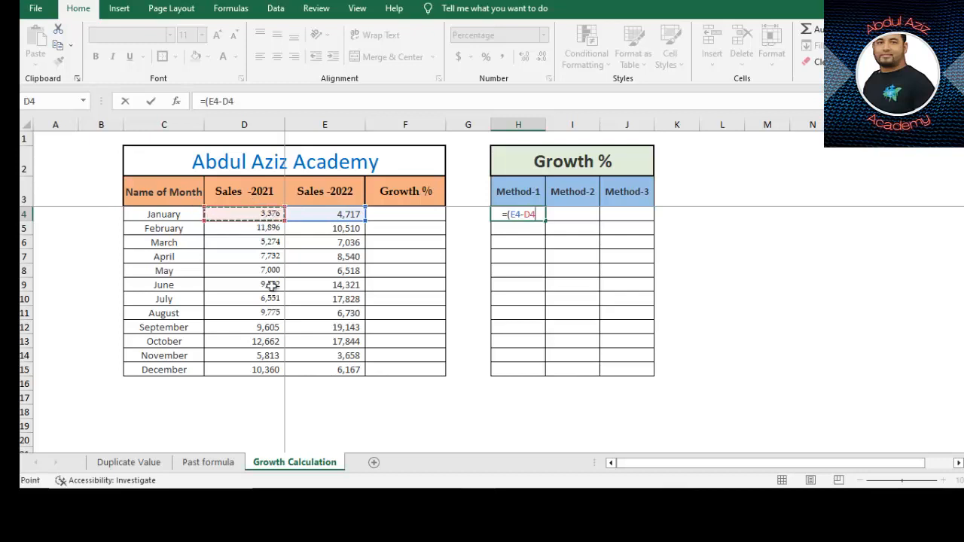
pyautogui.write(')')
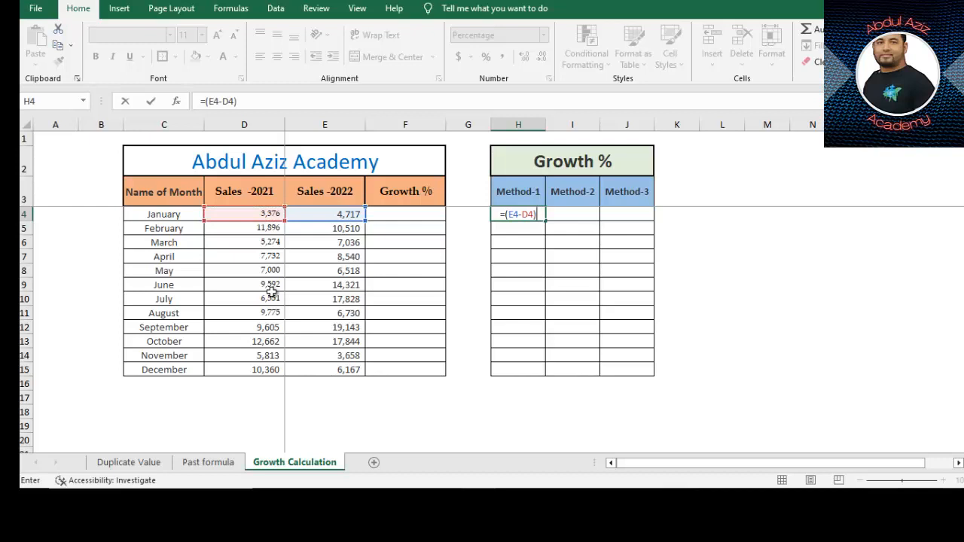
pyautogui.write('/')
pyautogui.click(264, 215)
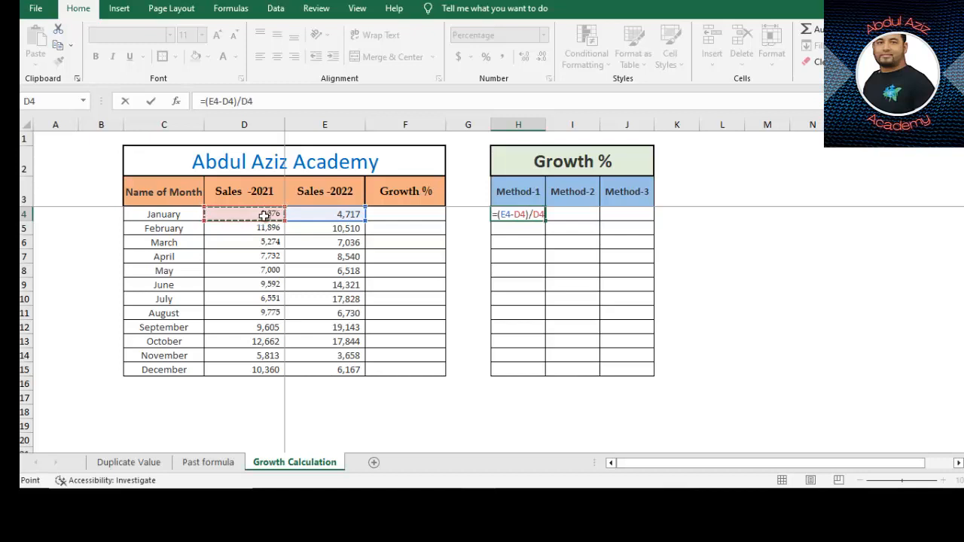
pyautogui.press('Return')
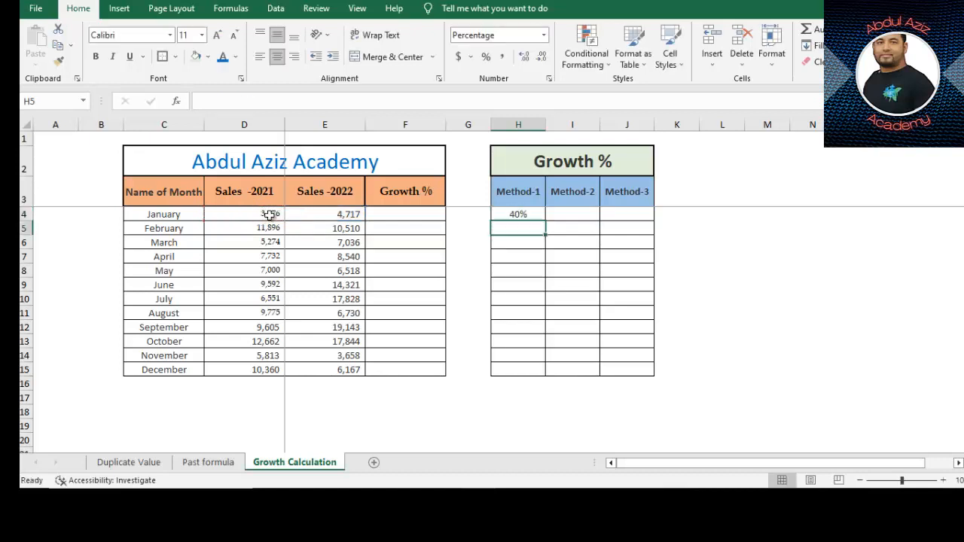
# Fill the Method-1 growth formula from H4 down to the December row, H15.
pyautogui.click(517, 215)
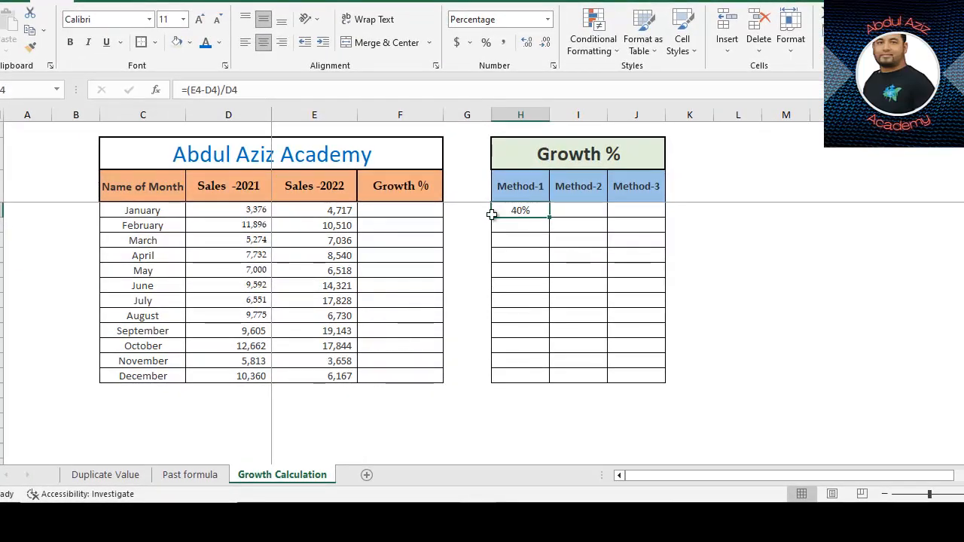
pyautogui.click(258, 212)
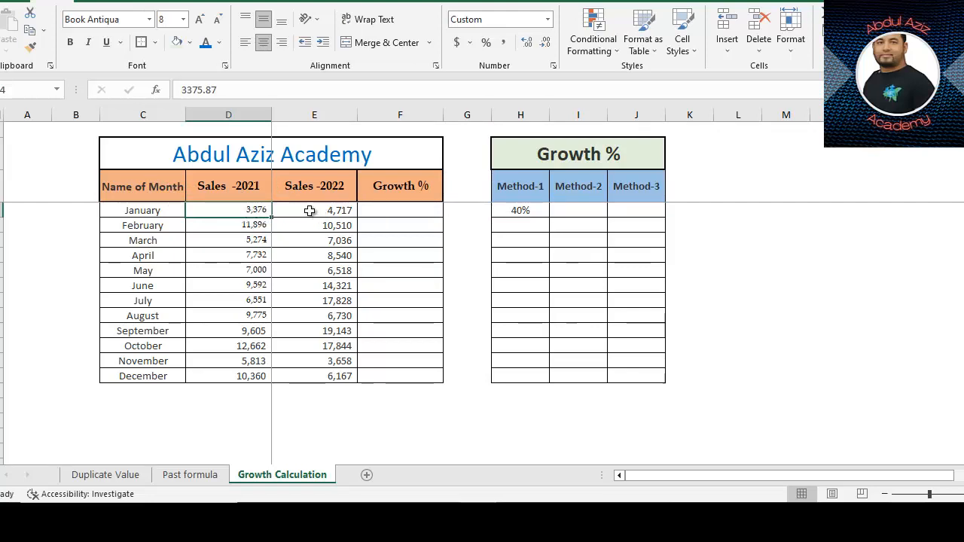
pyautogui.click(528, 212)
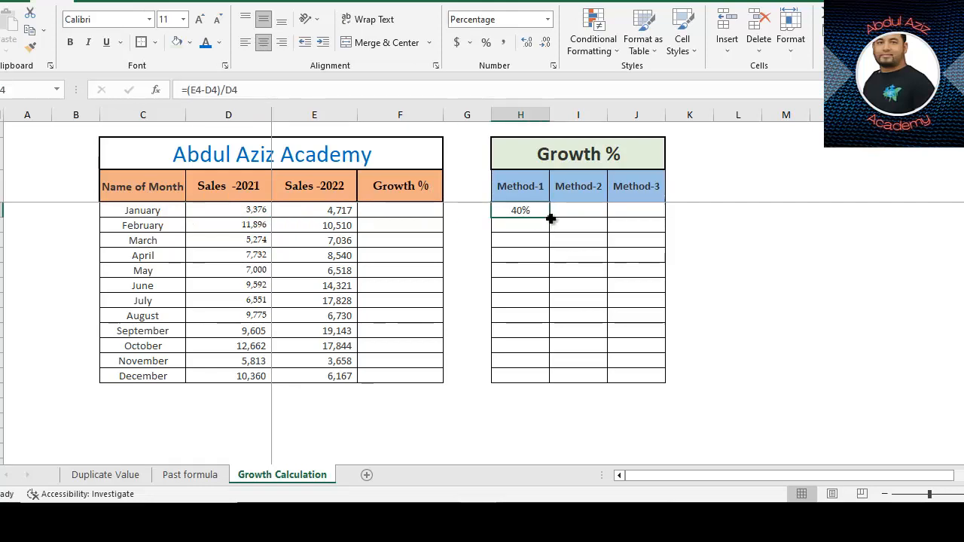
pyautogui.moveTo(550, 219); pyautogui.dragTo(532, 388)
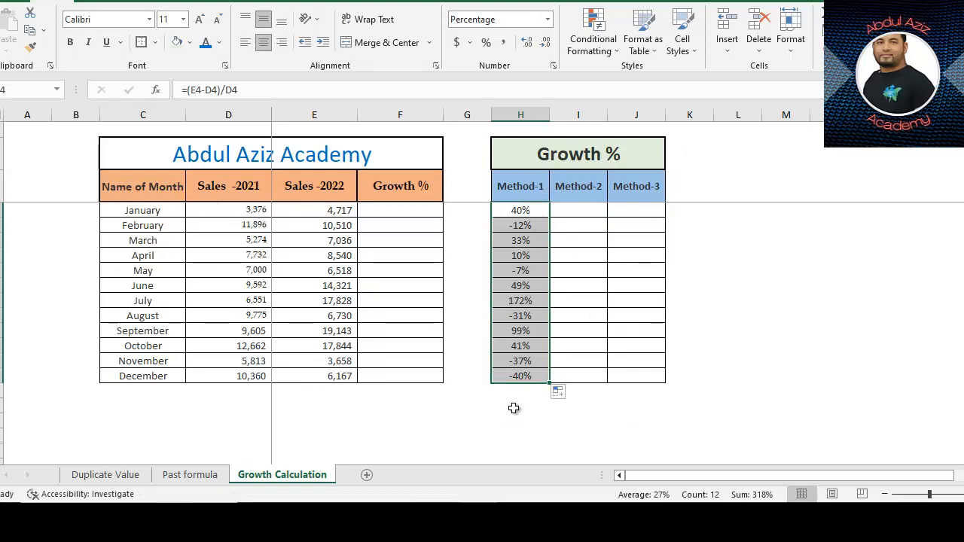
pyautogui.click(521, 210)
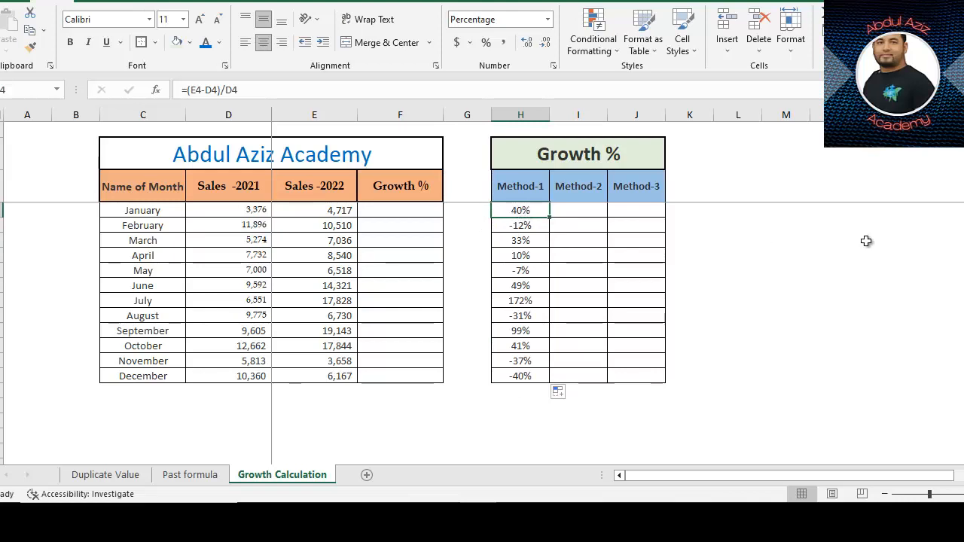
# Enter the growth formula =(E4-D4)/D4 in the unformatted cell L4 outside the table.
pyautogui.press('Right')
pyautogui.click(758, 211)
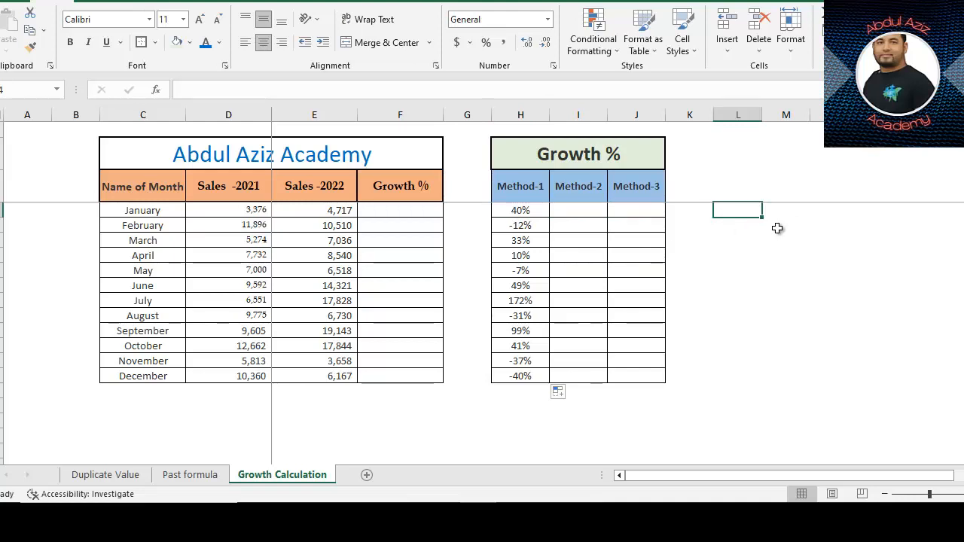
pyautogui.write('=')
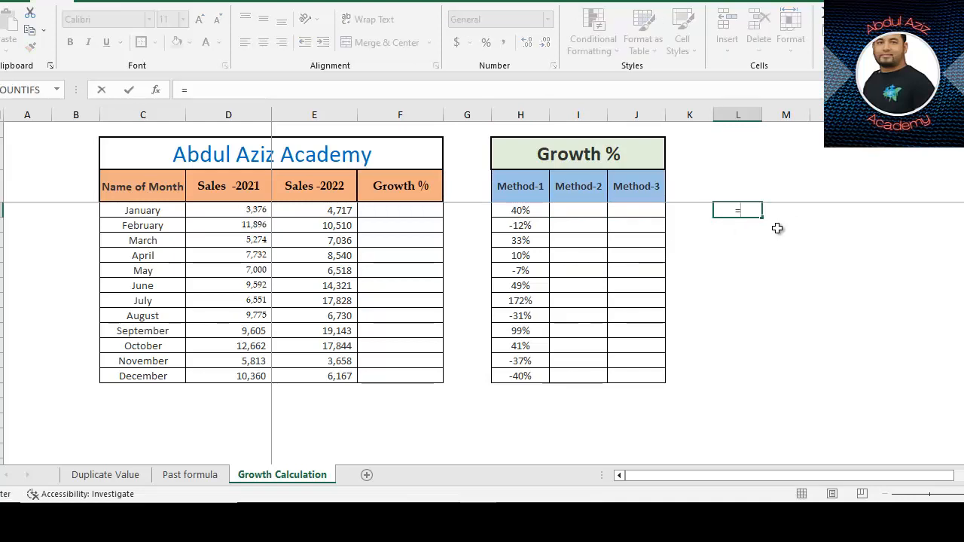
pyautogui.write('(')
pyautogui.click(329, 211)
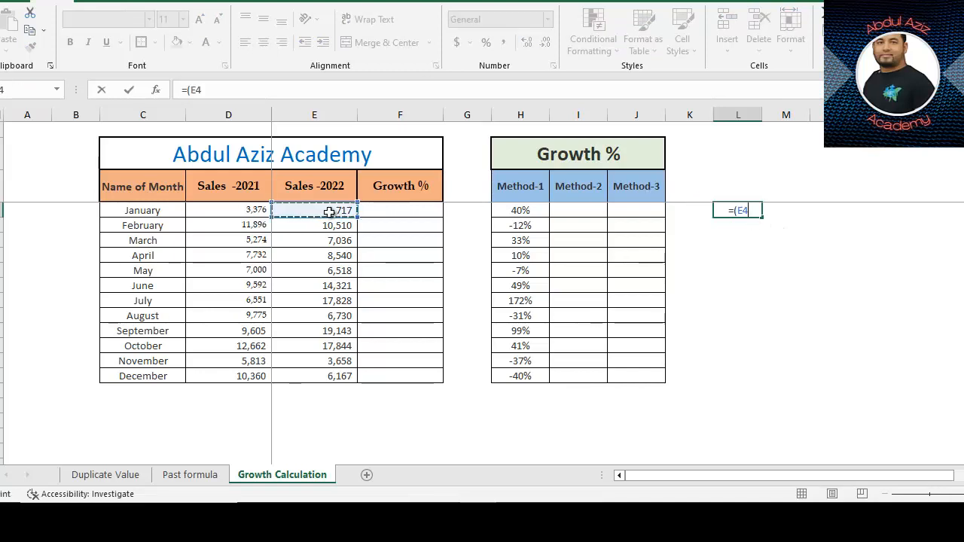
pyautogui.write('-')
pyautogui.click(253, 213)
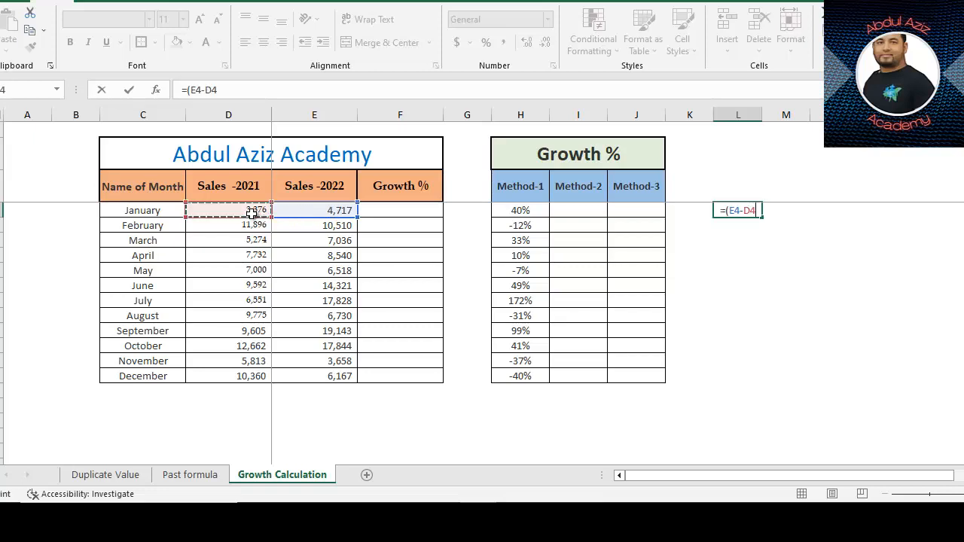
pyautogui.write(')')
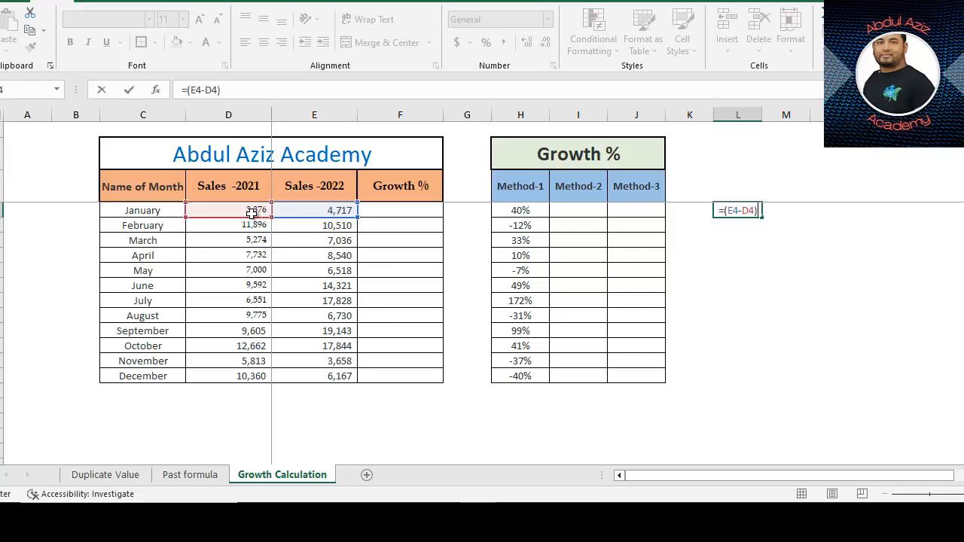
pyautogui.write('/')
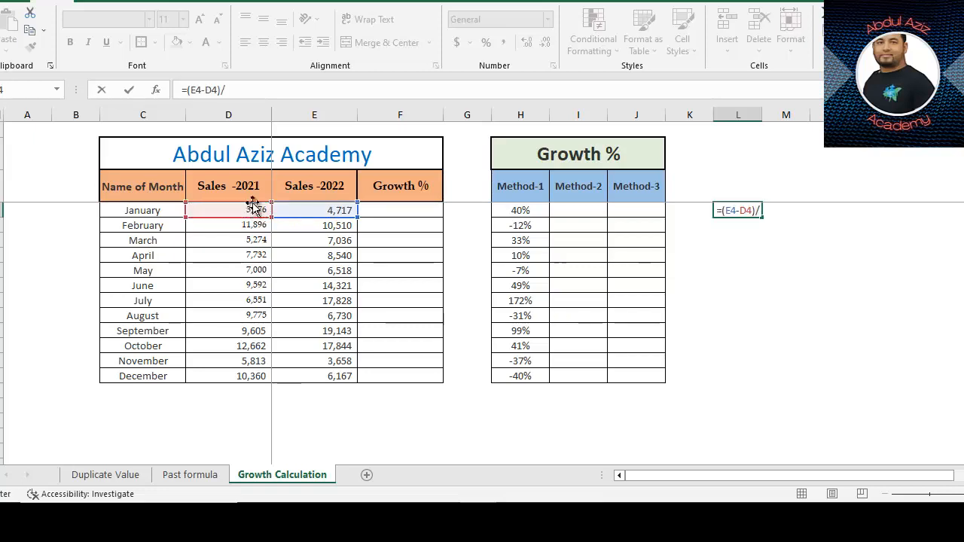
pyautogui.click(253, 212)
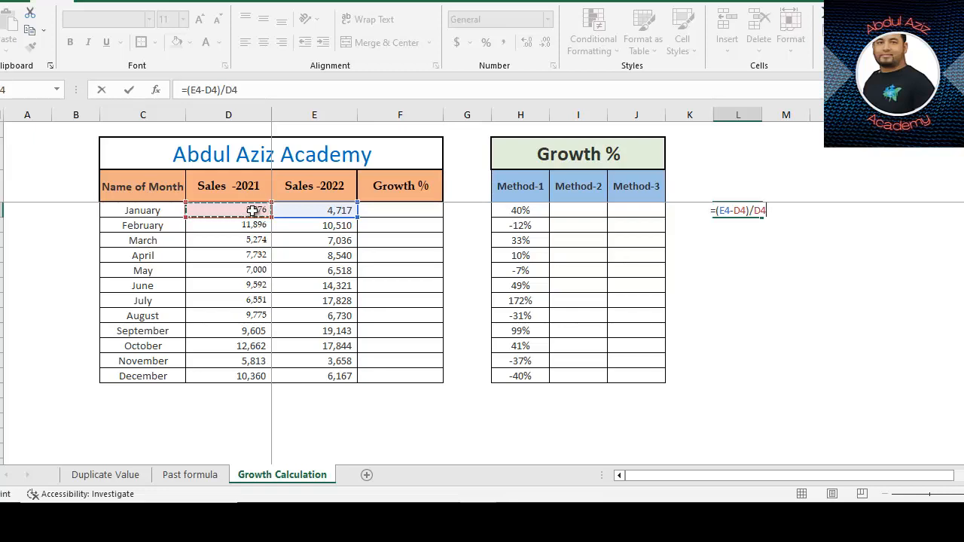
pyautogui.press('Return')
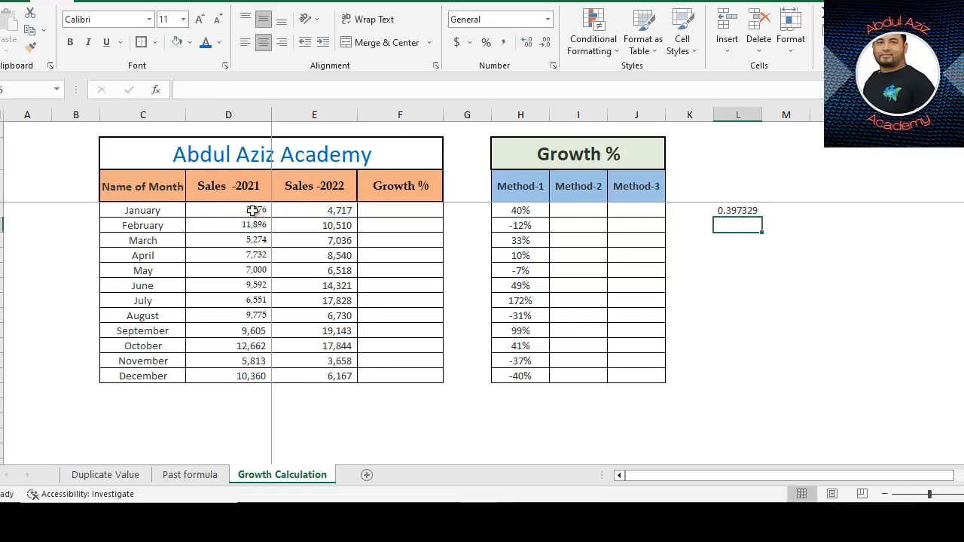
# Format L4 as a percentage with two decimal places.
pyautogui.click(734, 208)
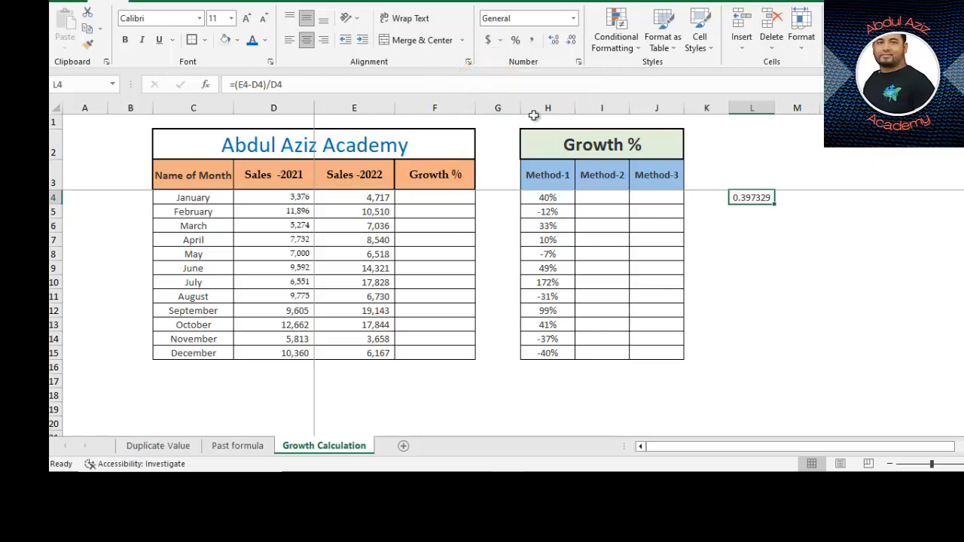
pyautogui.click(516, 40)
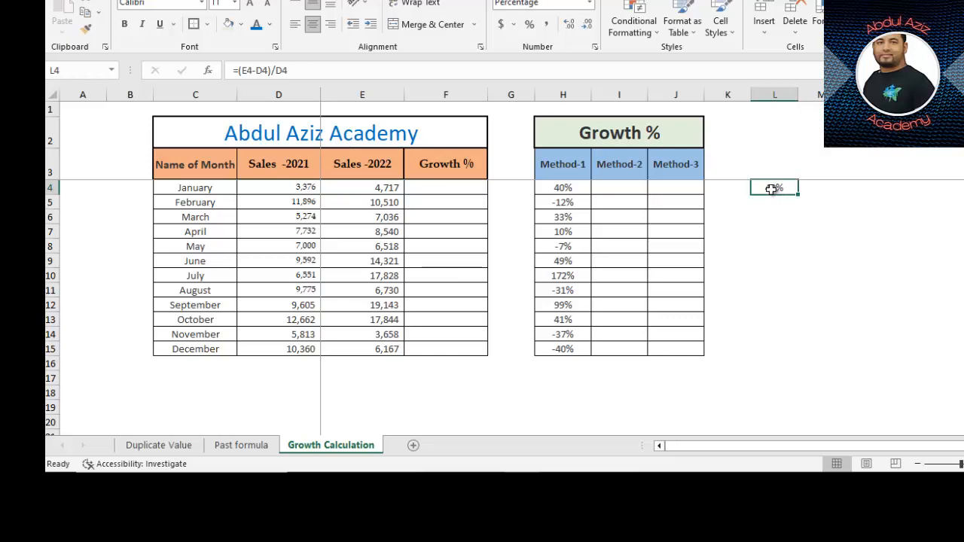
pyautogui.click(570, 27)
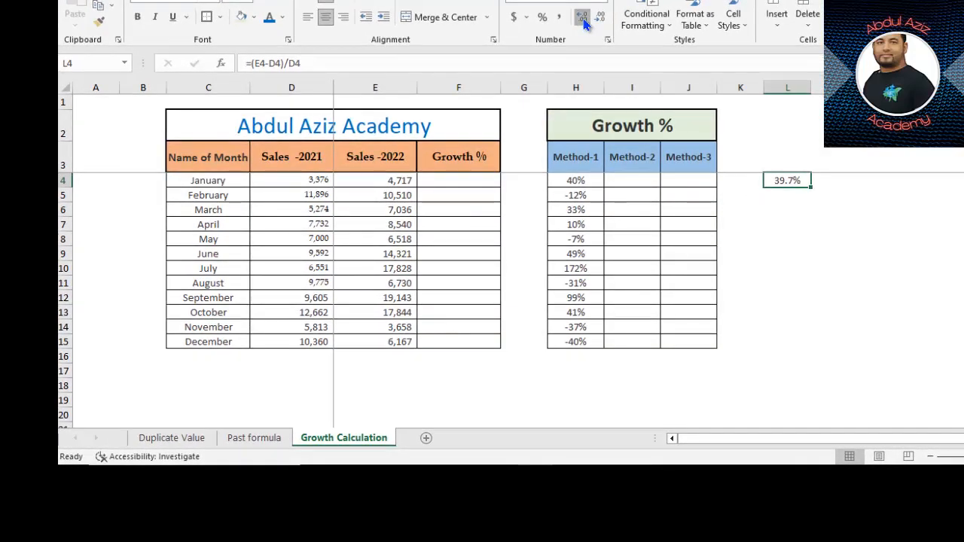
pyautogui.click(585, 24)
pyautogui.click(813, 209)
pyautogui.click(834, 238)
pyautogui.click(787, 182)
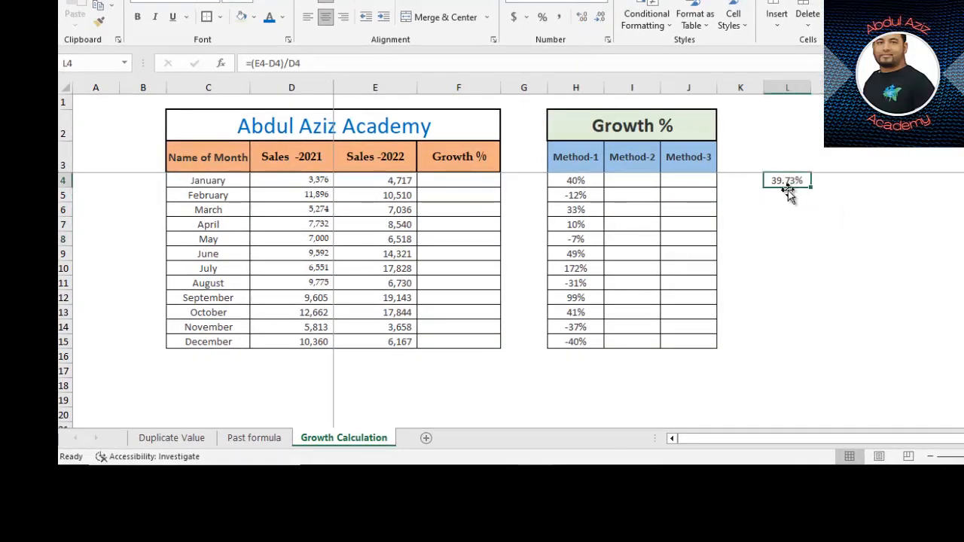
# Fill the L4 formula down to L15, and clear the contents of L4:L15.
pyautogui.moveTo(811, 188); pyautogui.dragTo(798, 343)
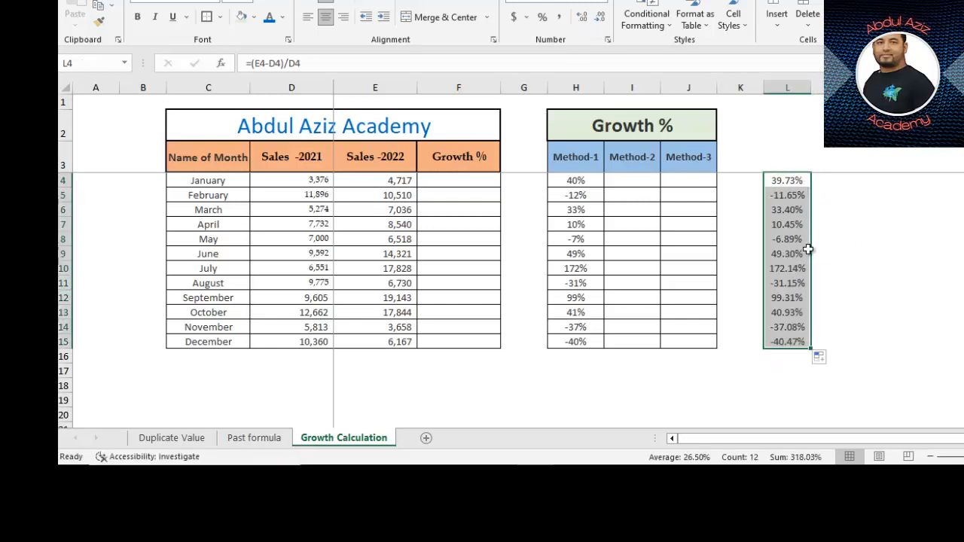
pyautogui.click(819, 194)
pyautogui.moveTo(784, 182); pyautogui.dragTo(788, 339)
pyautogui.press('Delete')
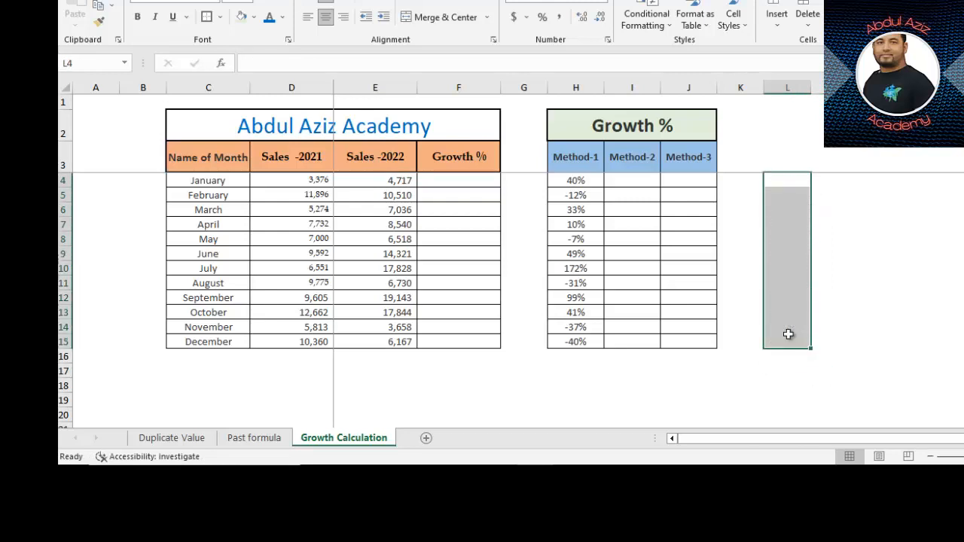
# Enter the formula =E4/D4*1-1 in I4 for January's Method-2 growth.
pyautogui.click(638, 181)
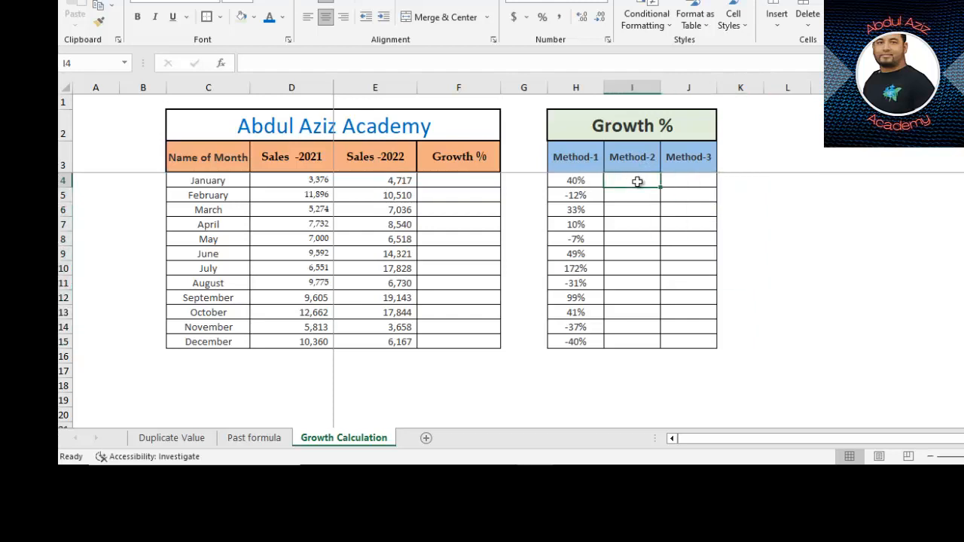
pyautogui.click(579, 182)
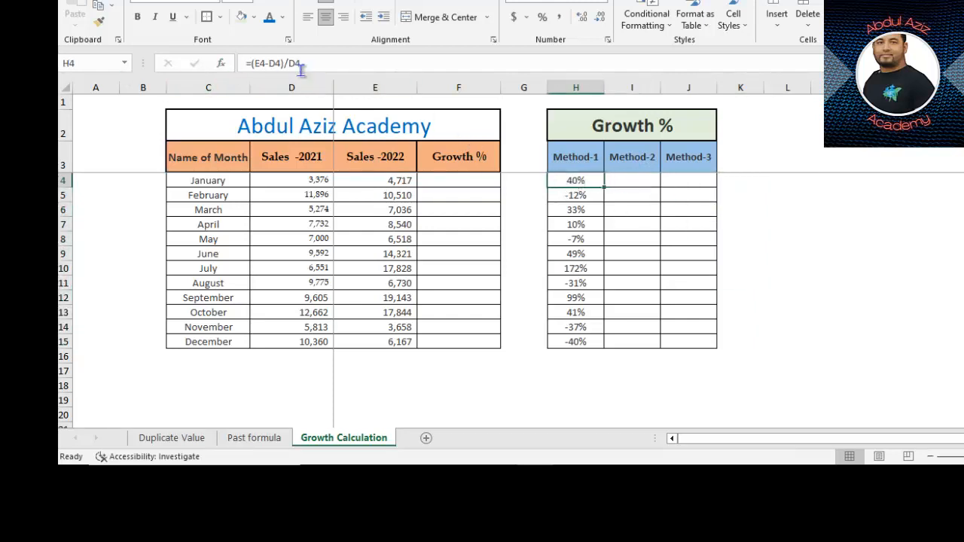
pyautogui.click(637, 184)
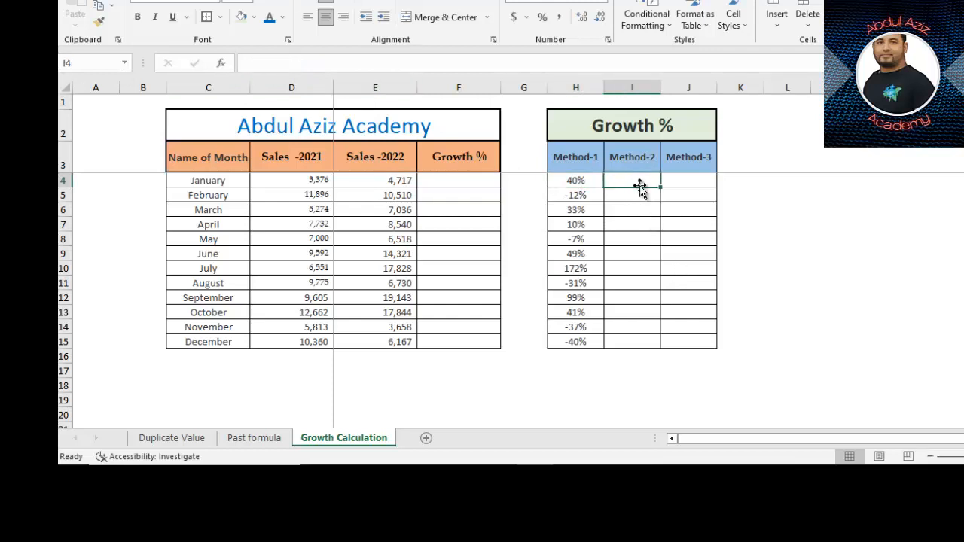
pyautogui.write('=')
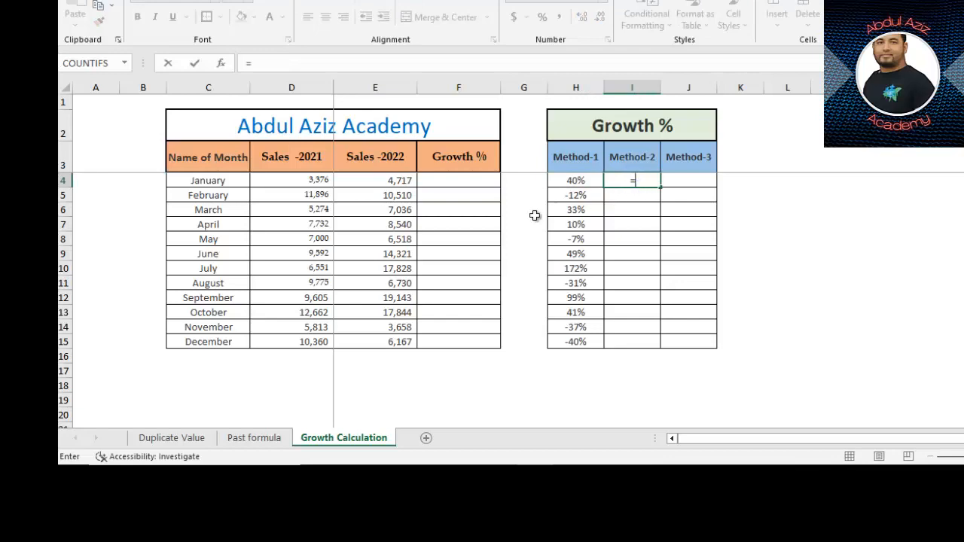
pyautogui.click(407, 180)
pyautogui.write('/')
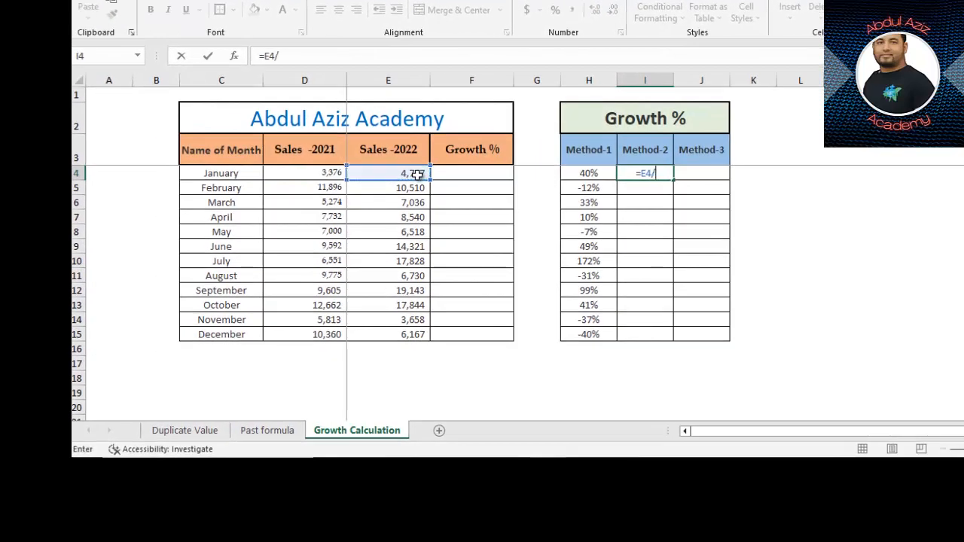
pyautogui.click(320, 172)
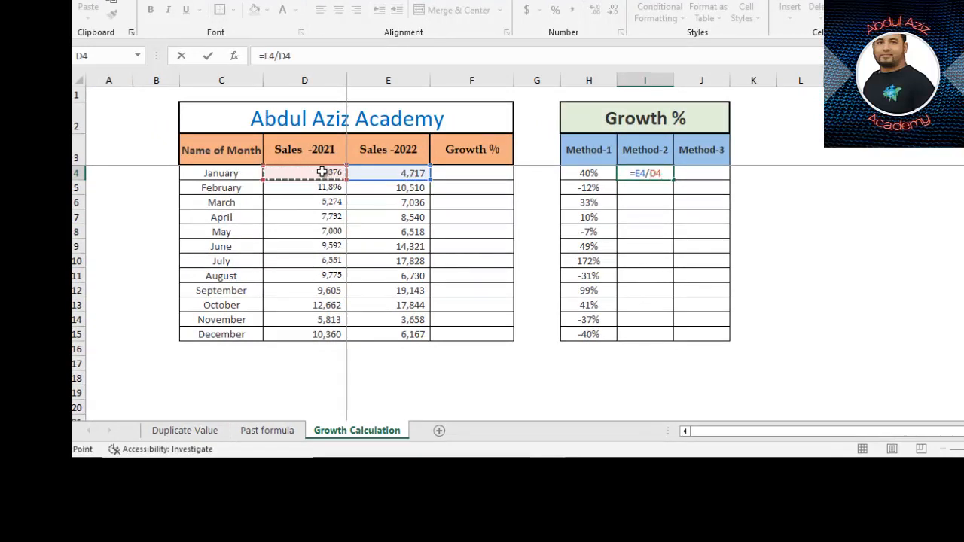
pyautogui.write('*')
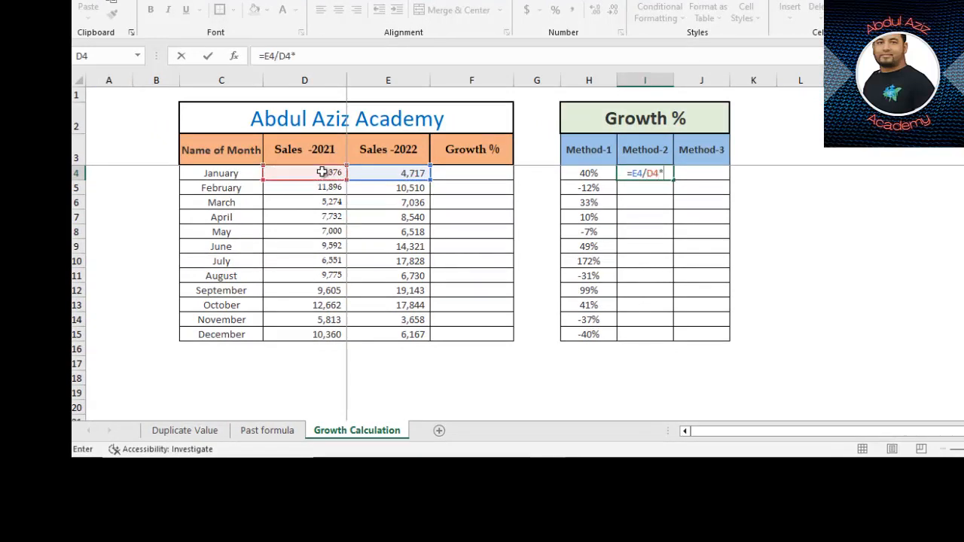
pyautogui.write('1-1')
pyautogui.press('Return')
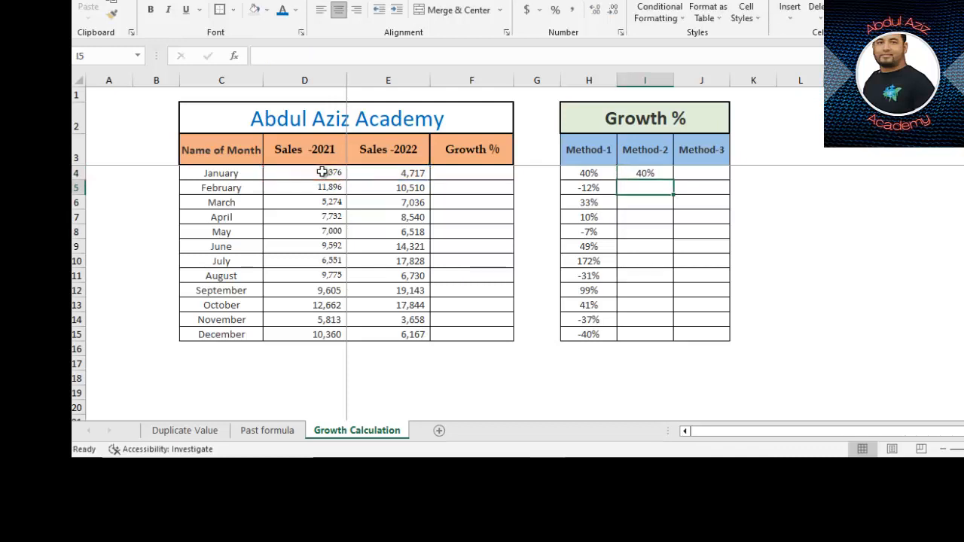
# Fill the Method-2 growth formula from I4 down to I15.
pyautogui.click(626, 172)
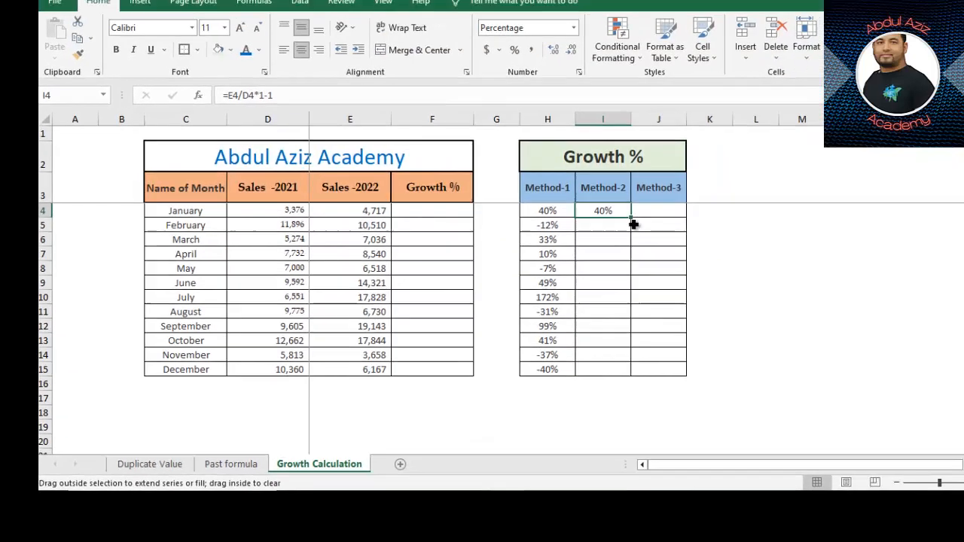
pyautogui.moveTo(676, 177); pyautogui.dragTo(665, 339)
pyautogui.moveTo(575, 415); pyautogui.dragTo(575, 415)
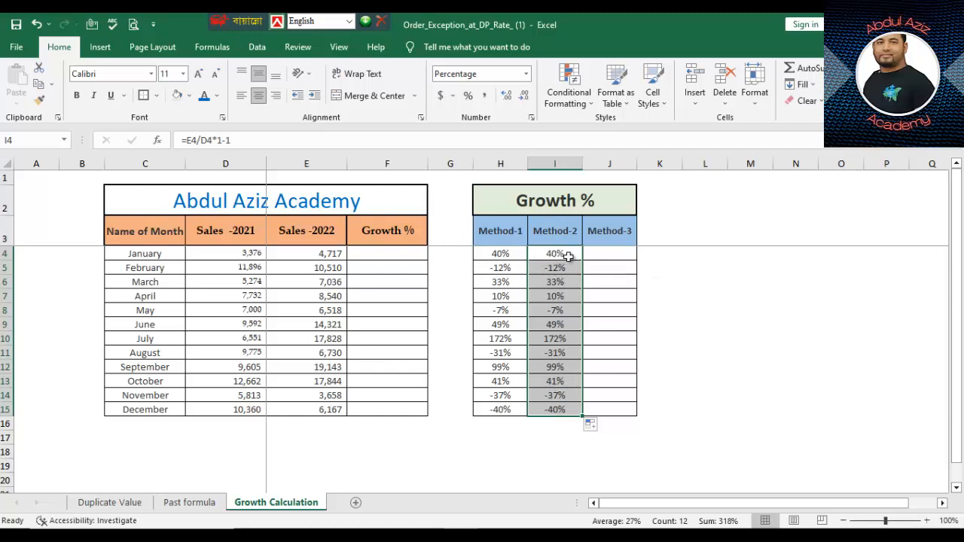
# Enter the formula =(E4/D4)-1 in J4 for January's Method-3 growth.
pyautogui.click(614, 255)
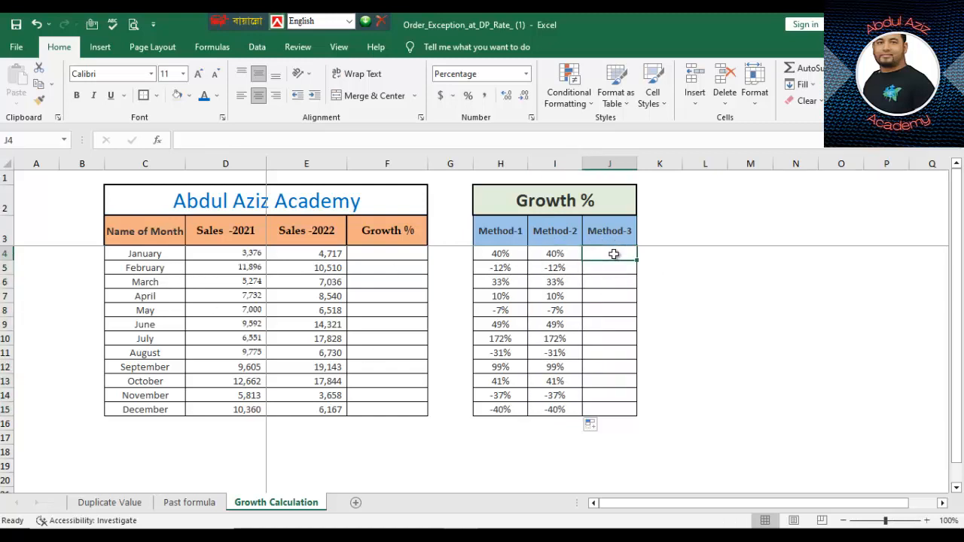
pyautogui.click(567, 250)
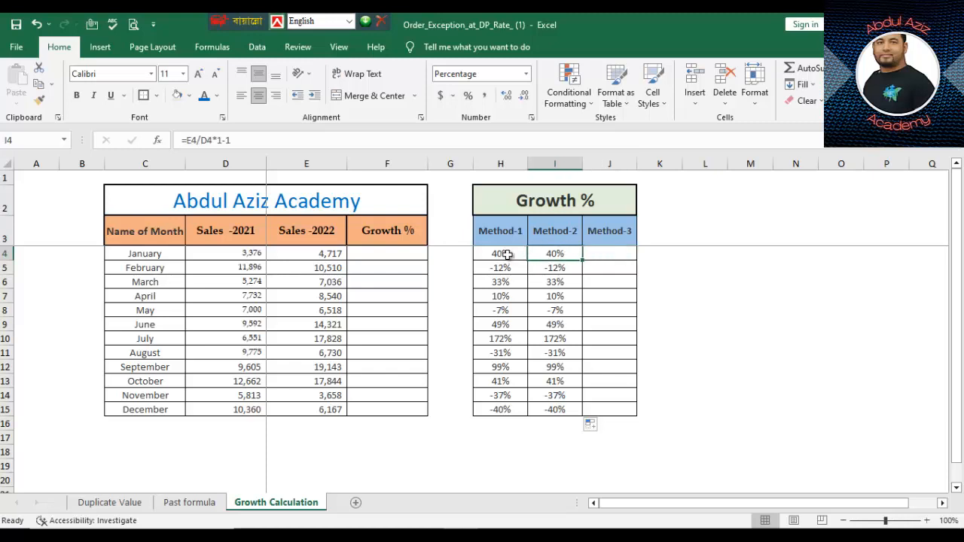
pyautogui.click(508, 255)
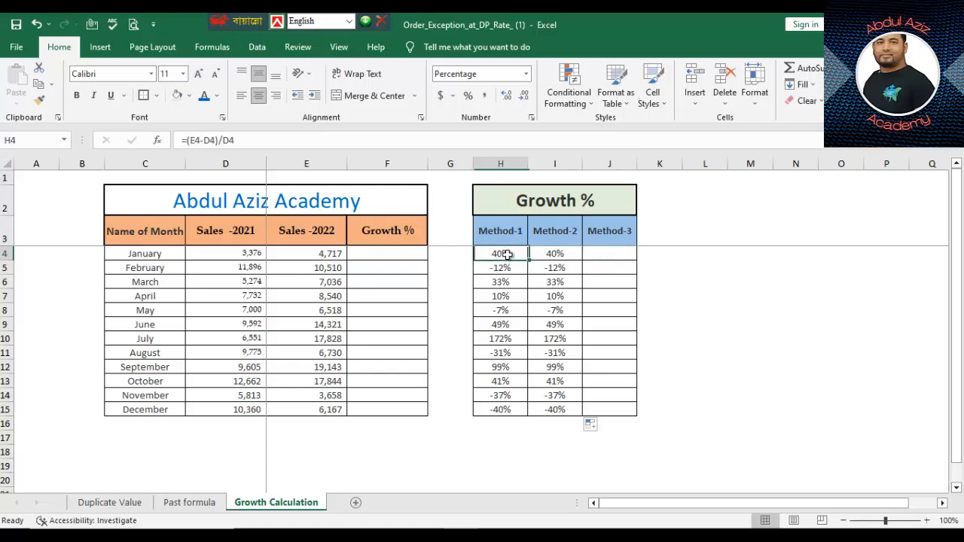
pyautogui.click(610, 252)
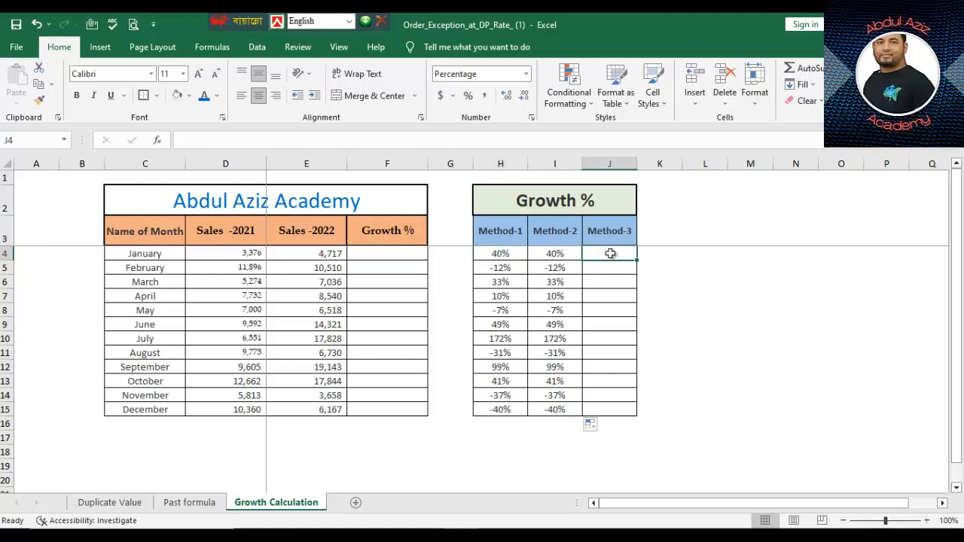
pyautogui.write('=(')
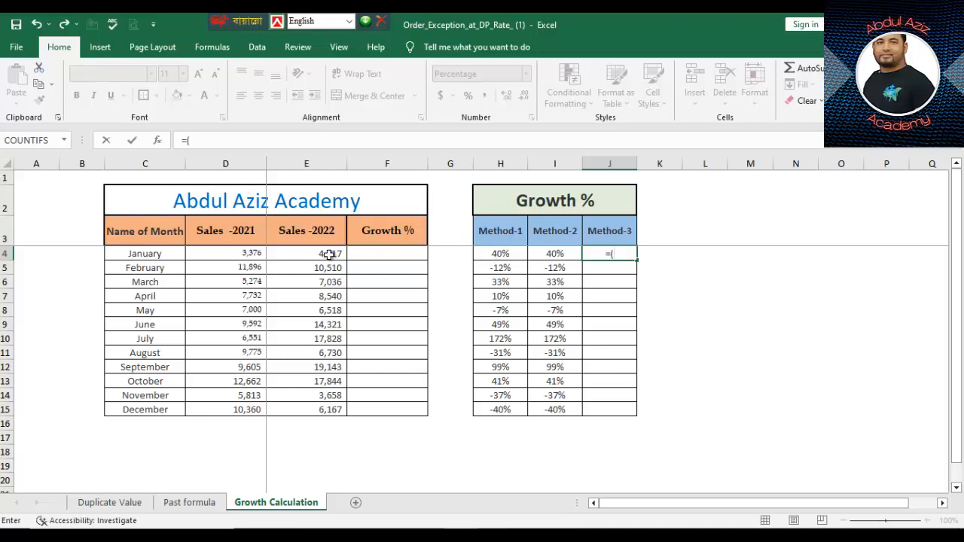
pyautogui.click(329, 254)
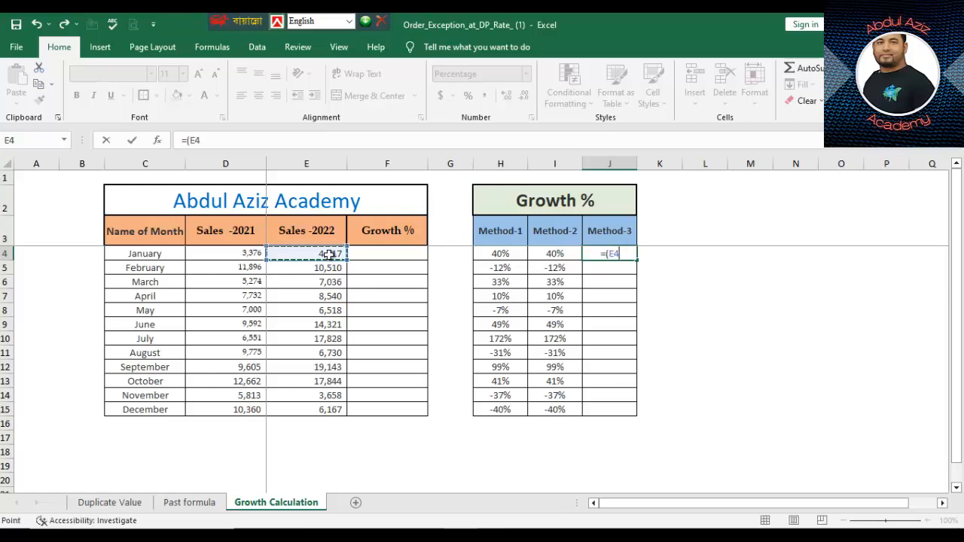
pyautogui.write('/')
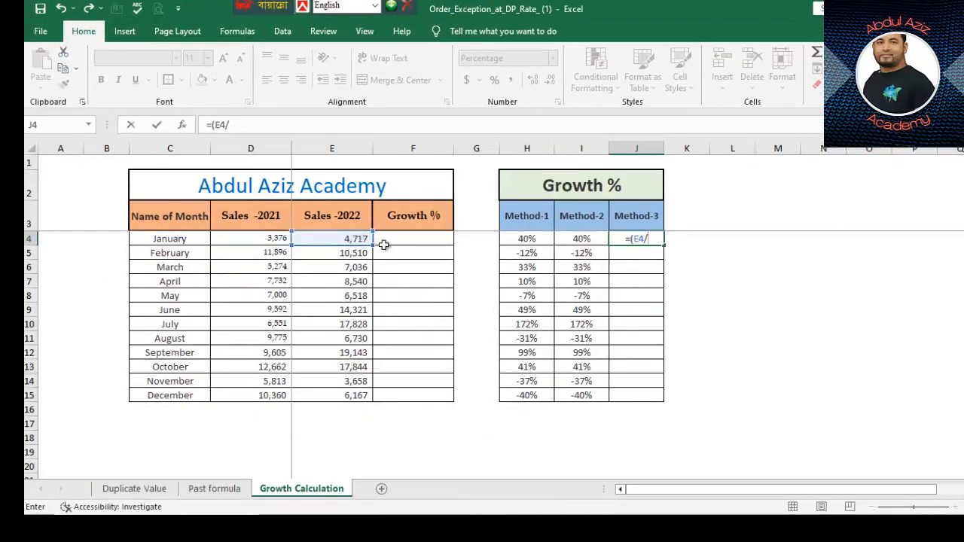
pyautogui.click(280, 238)
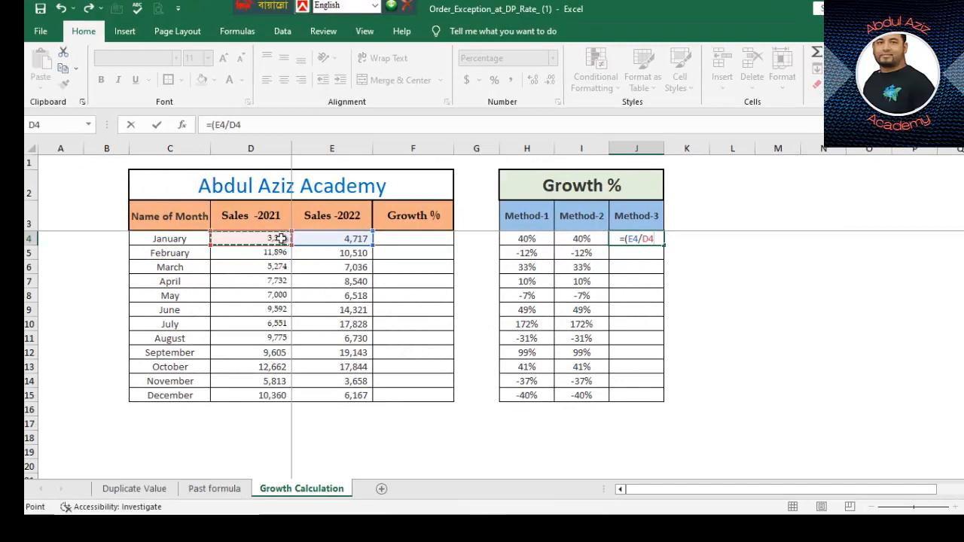
pyautogui.write(')')
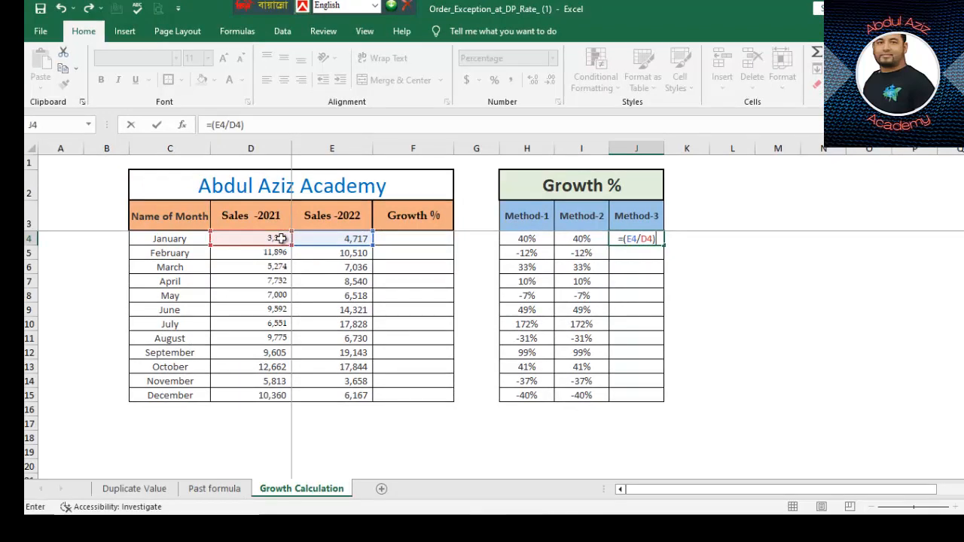
pyautogui.write('-1')
pyautogui.press('Return')
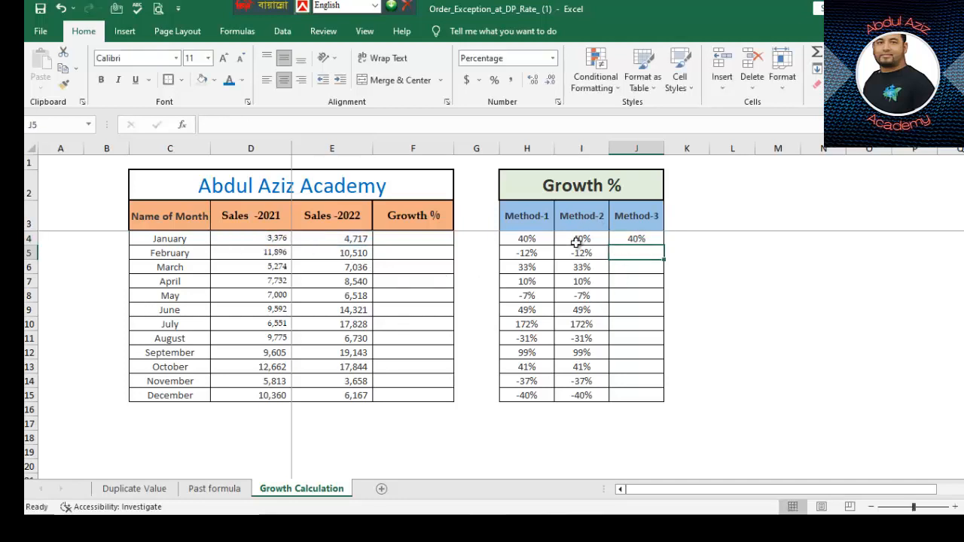
# Compare January's formulas across the three methods, and fill the Method-3 formula from J4 down to J15.
pyautogui.click(635, 238)
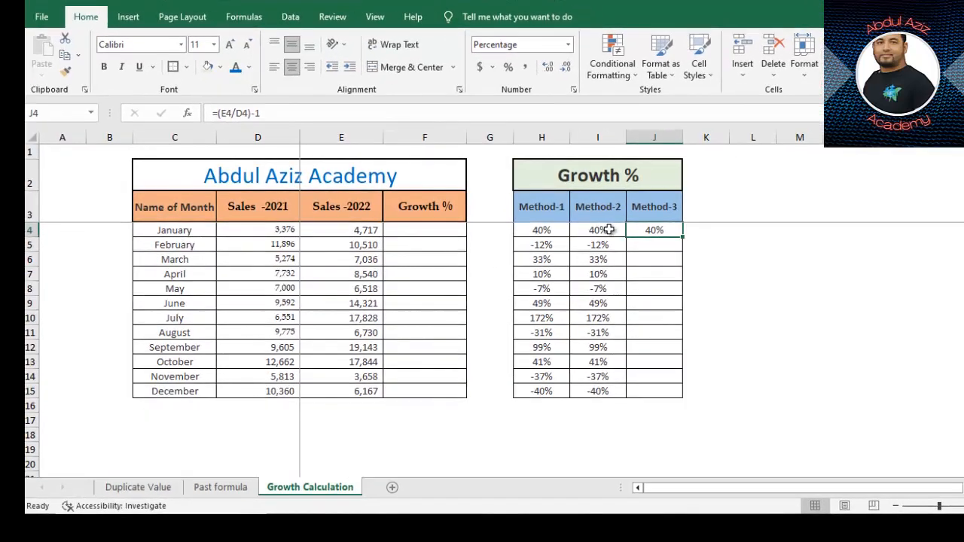
pyautogui.click(580, 238)
pyautogui.click(549, 229)
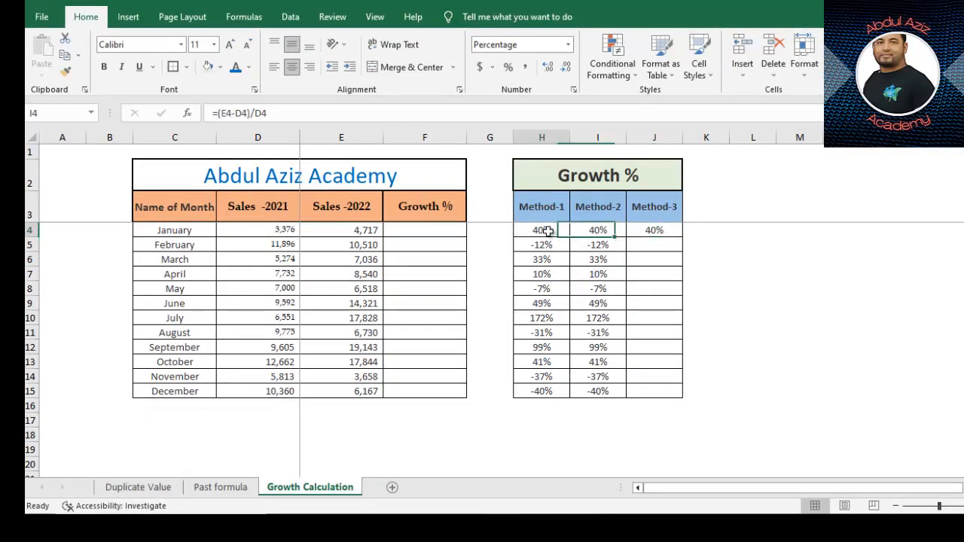
pyautogui.click(640, 232)
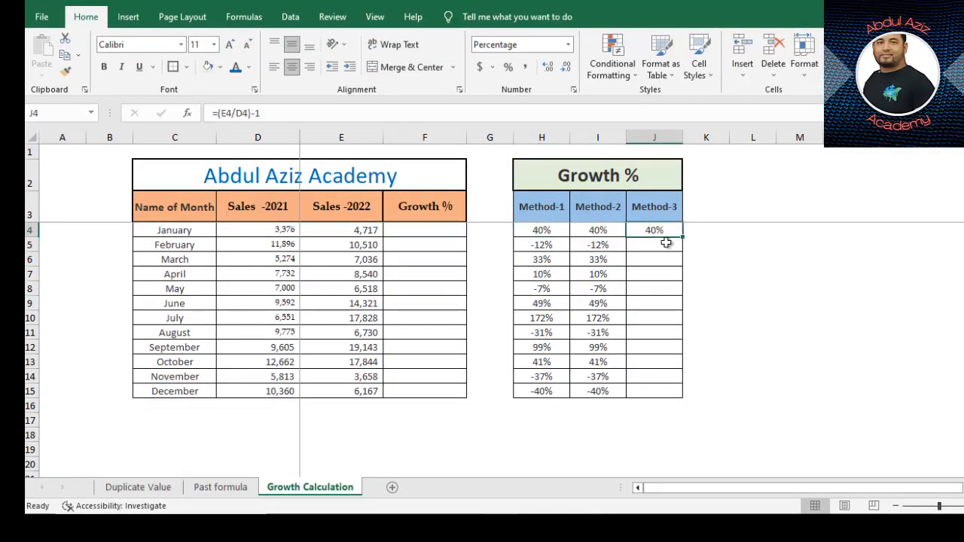
pyautogui.doubleClick(683, 237)
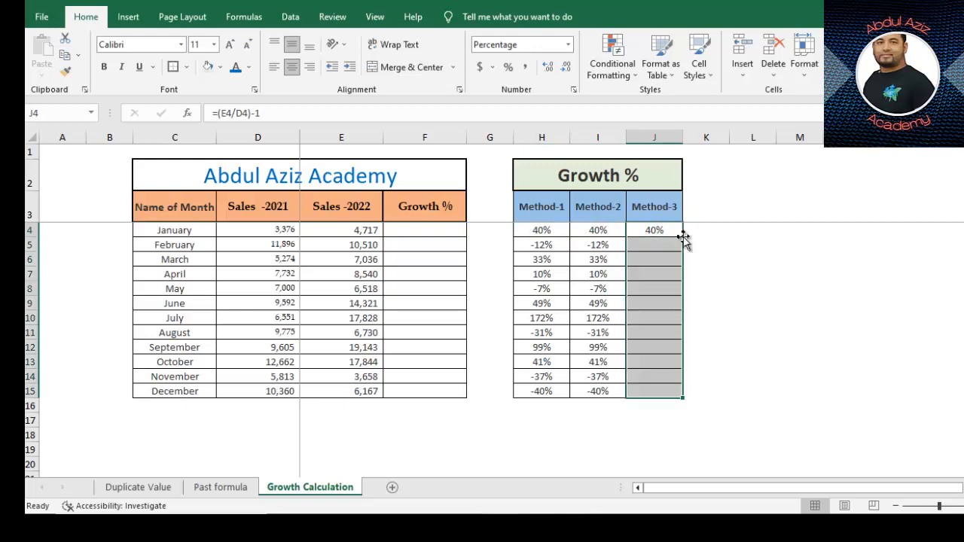
pyautogui.click(742, 277)
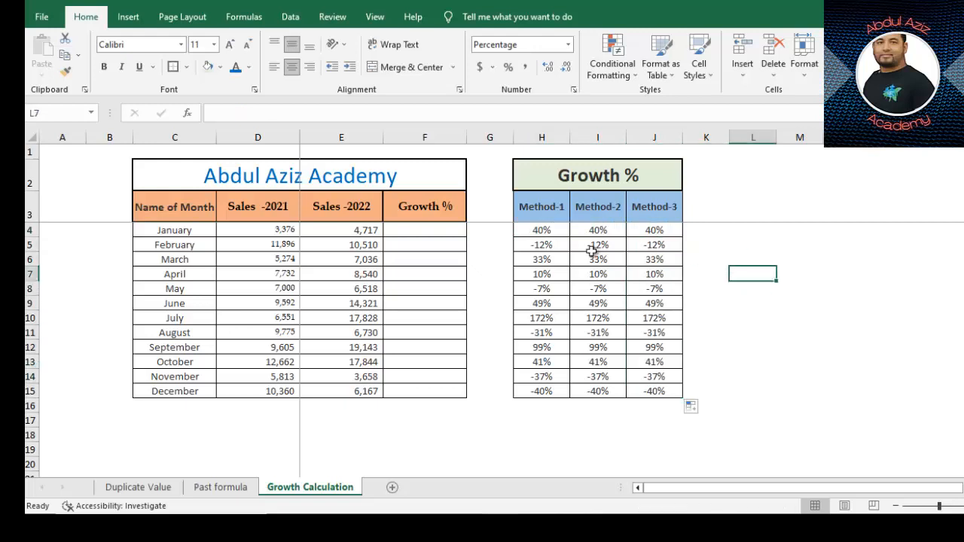